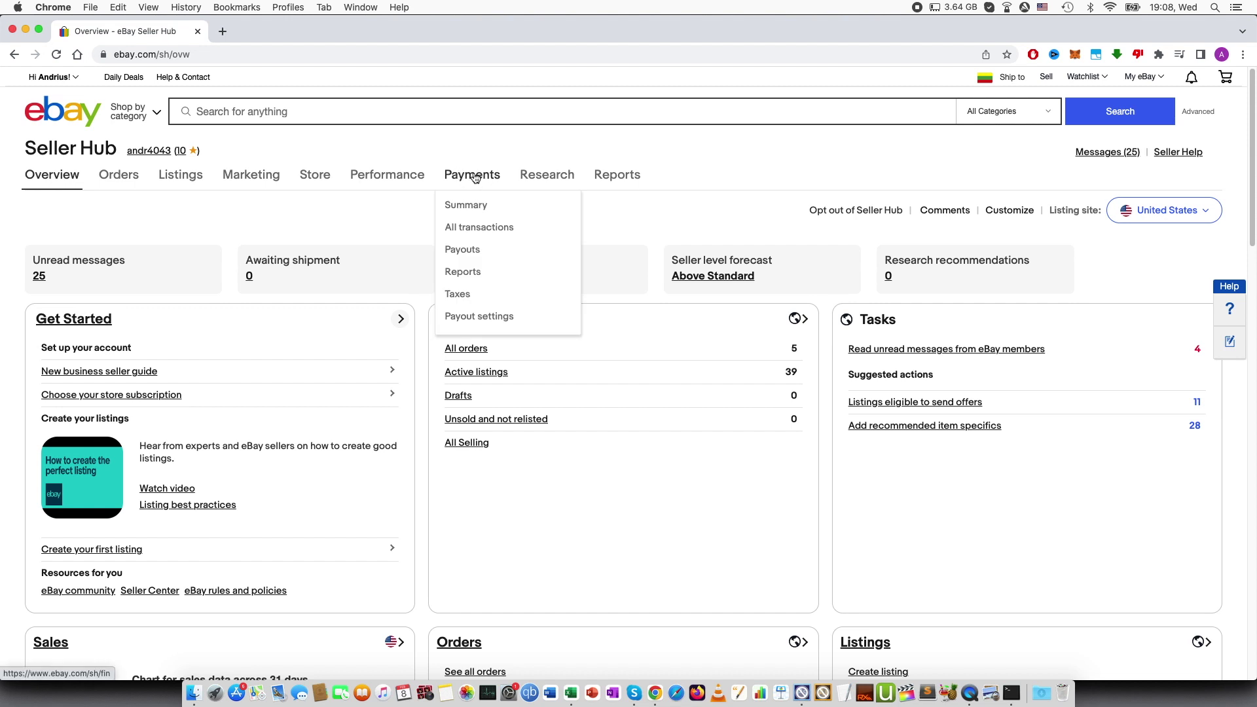
Step: Go to Payout settings, landing on the My eBay Payments page
left_click(463, 319)
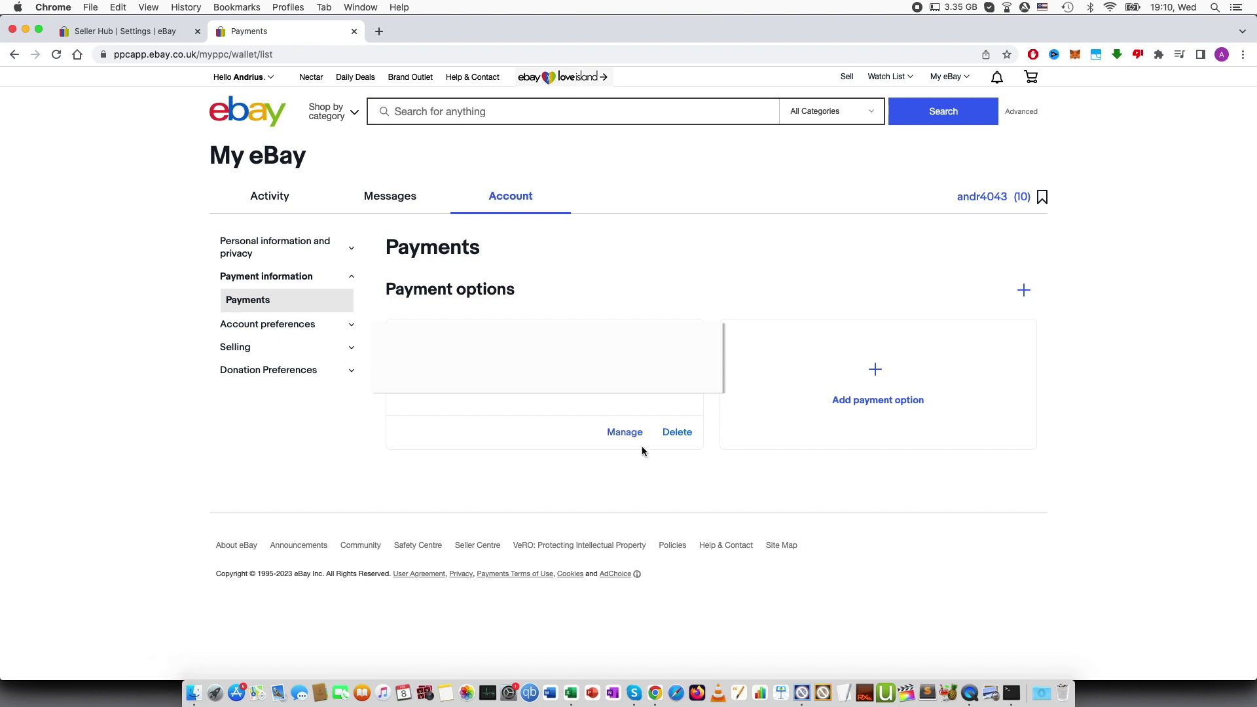
Step: Add a new payment option and pick Bank account as its type
left_click(802, 364)
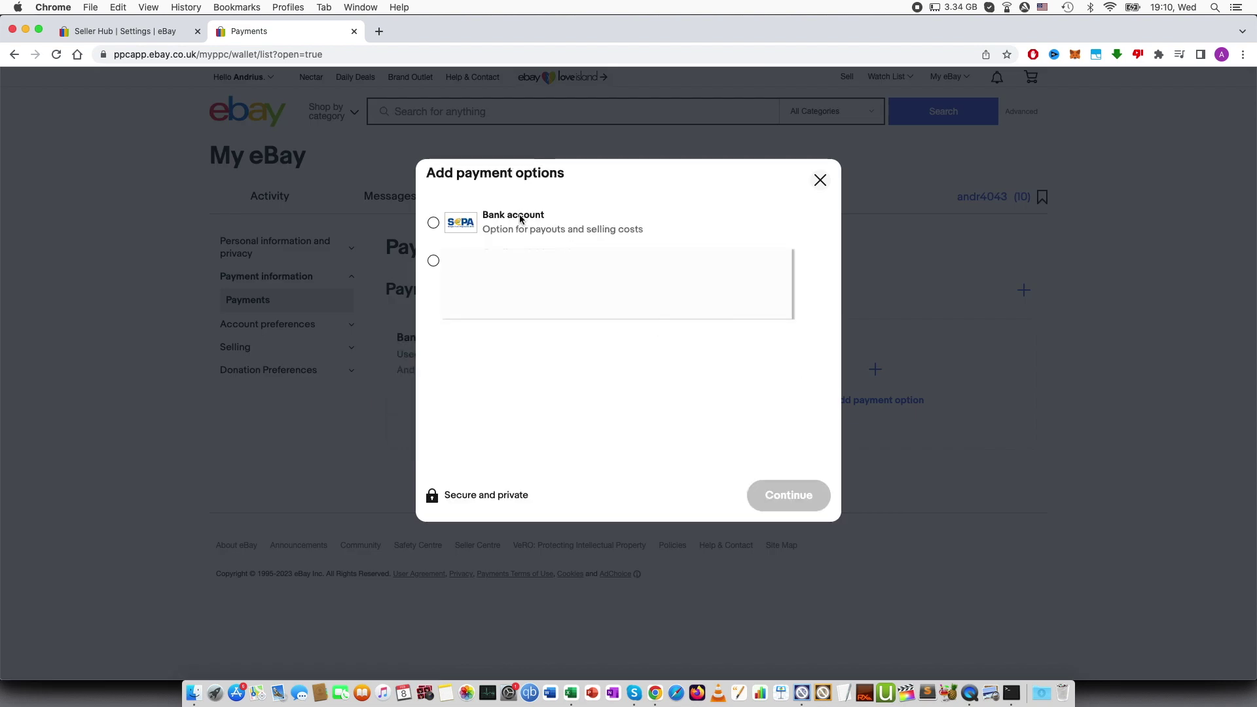
left_click(523, 217)
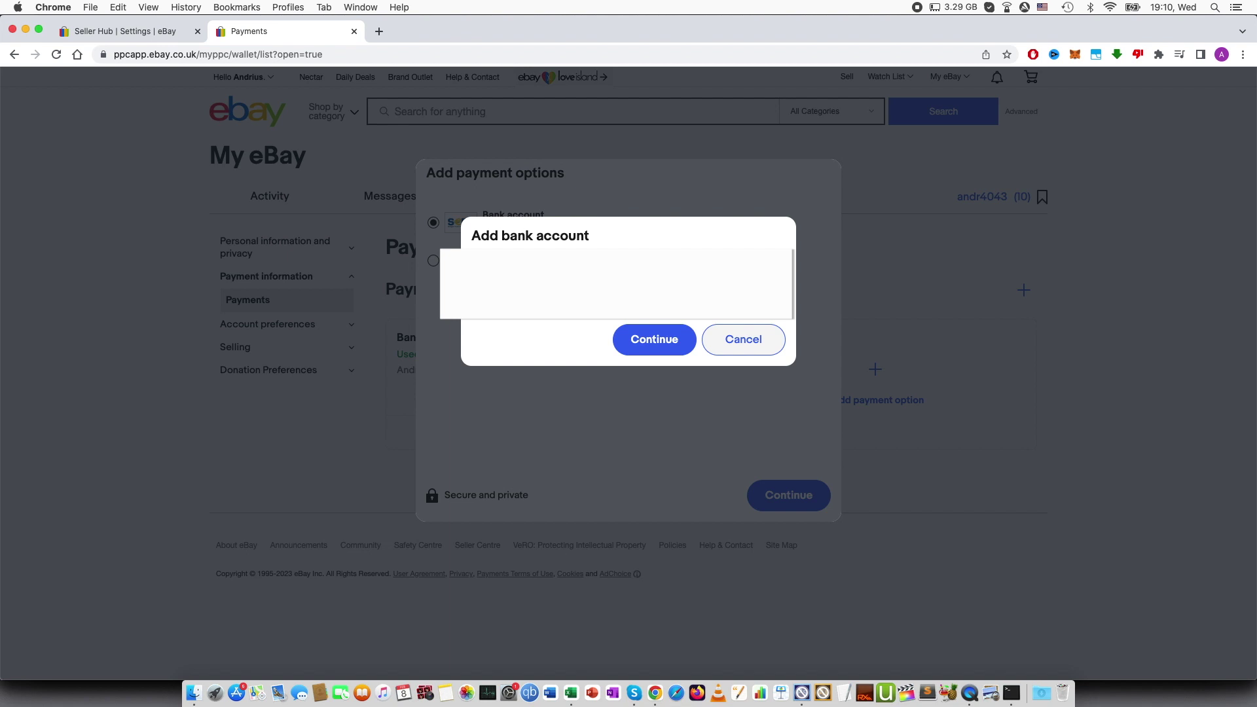
Step: Continue to the Add bank account form and submit the entered bank details
left_click(648, 340)
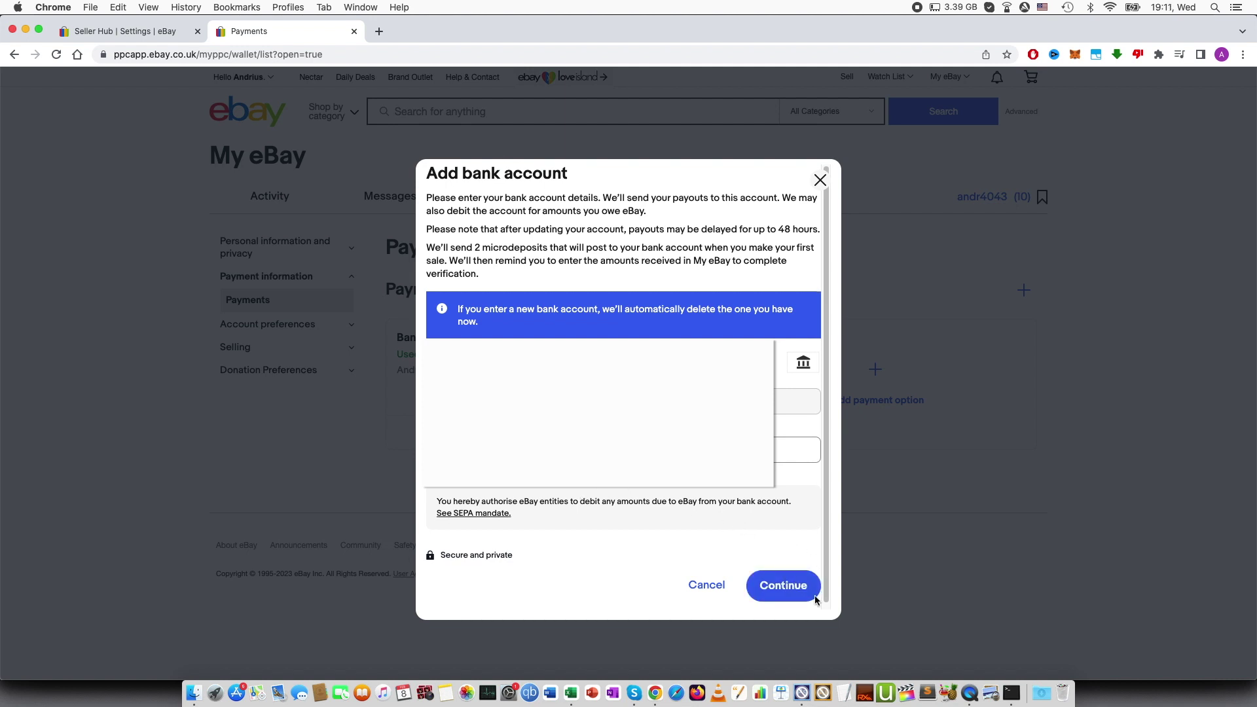
left_click(807, 592)
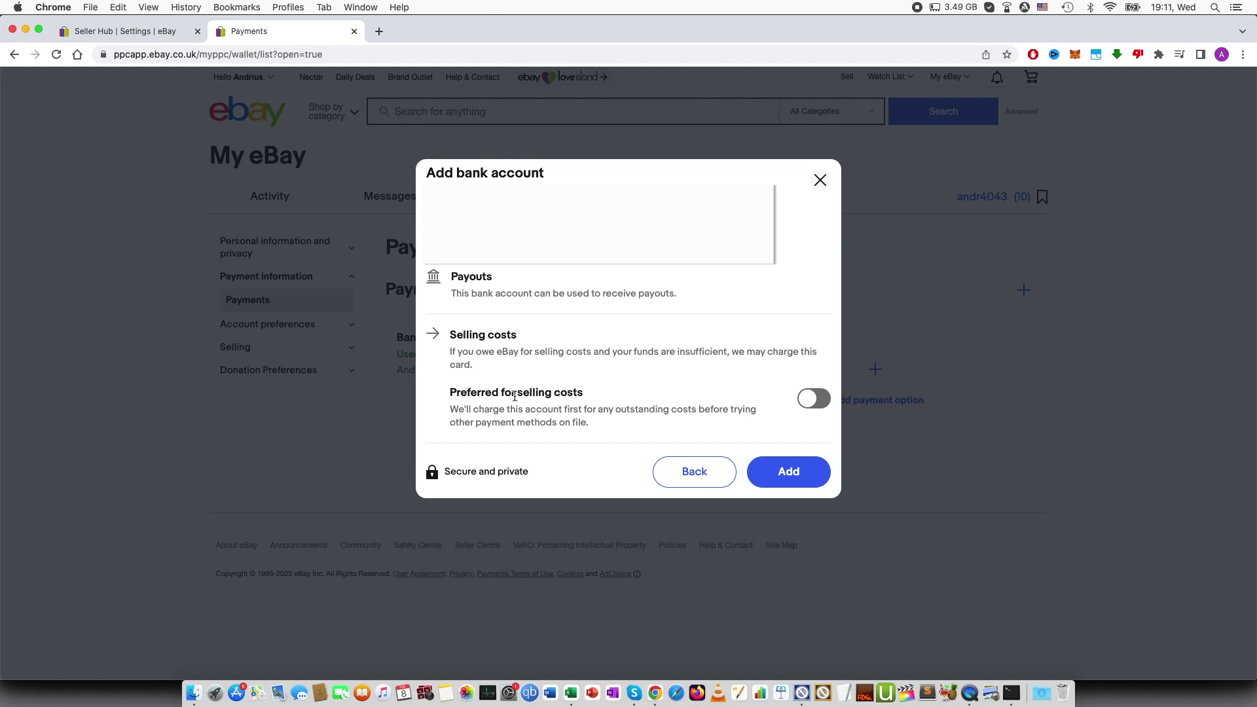
Step: Mark the account Preferred for selling costs and add it
left_click(809, 401)
left_click(788, 481)
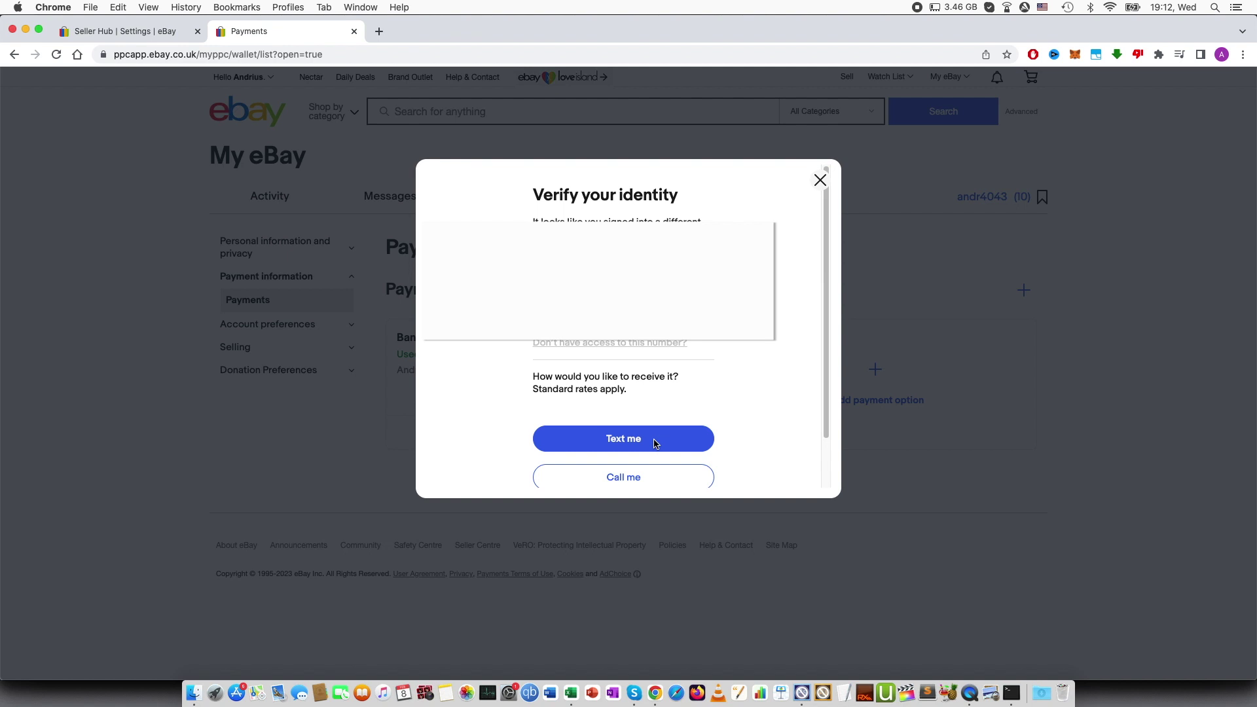
Step: Request the identity verification code via Text me
left_click(654, 442)
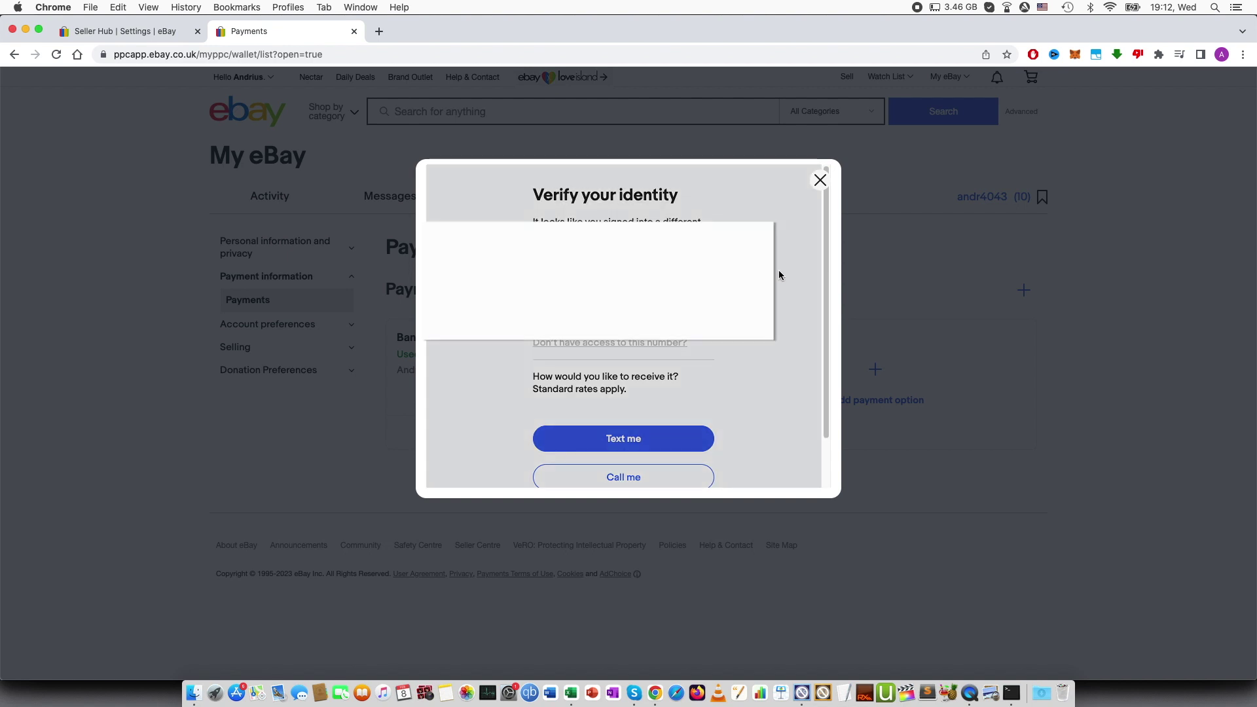